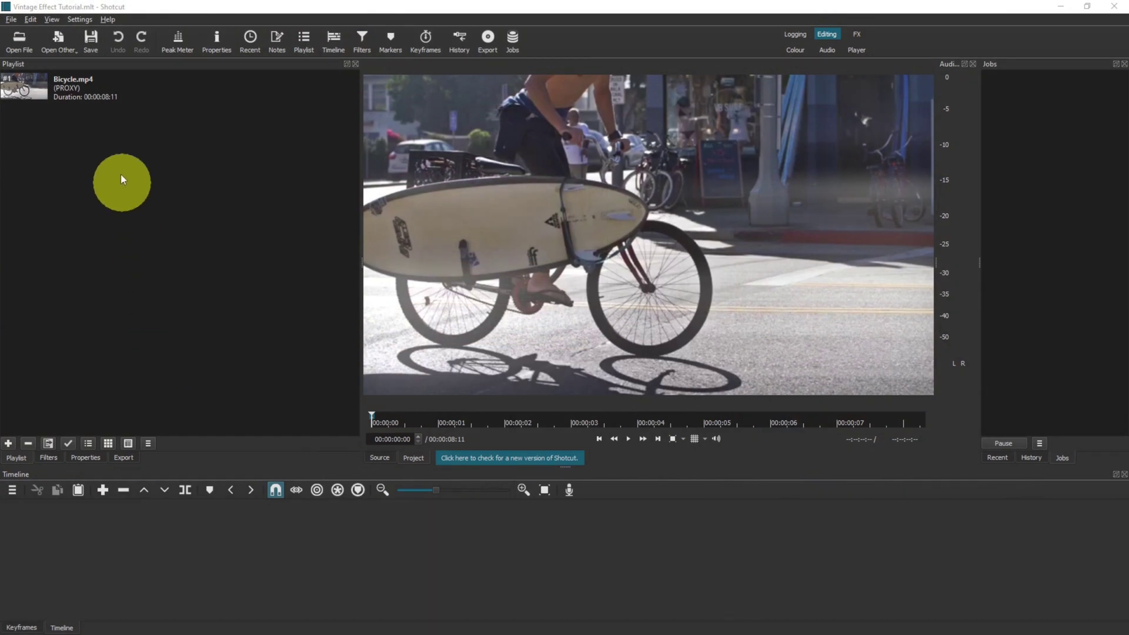
Step: Drag Bicycle.mp4 from the playlist onto the V1 track of the timeline
{"action": "left_click_drag", "start_coordinate": [67, 90], "coordinate": [87, 525]}
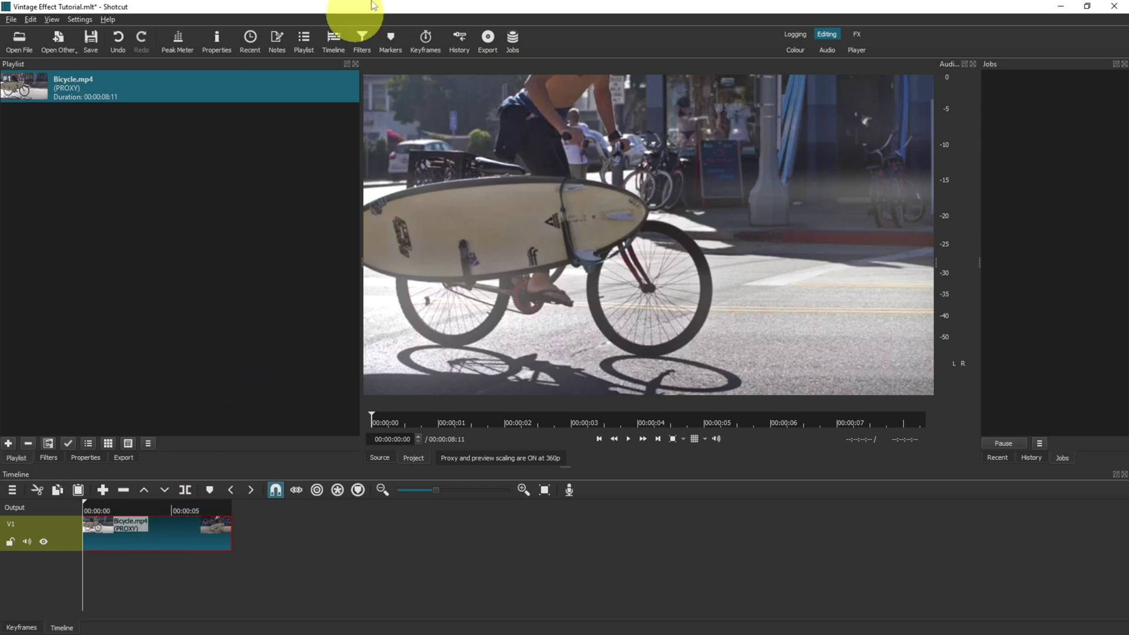
Step: Open the clip's filter chooser and filter the list by 'old'
{"action": "left_click", "coordinate": [362, 35]}
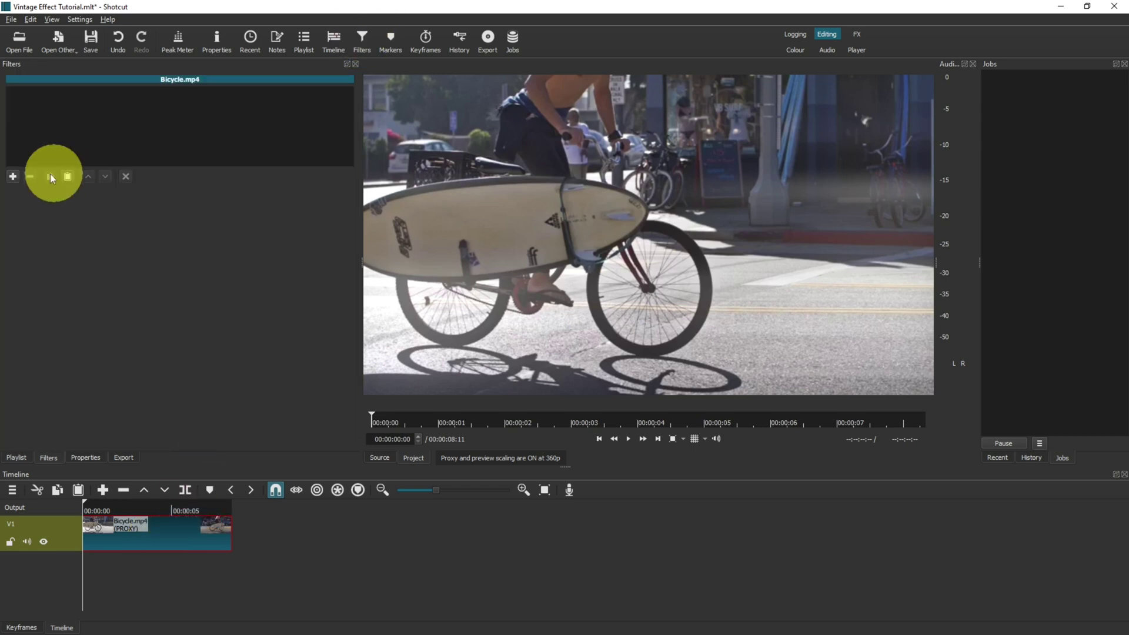
{"action": "left_click", "coordinate": [13, 176]}
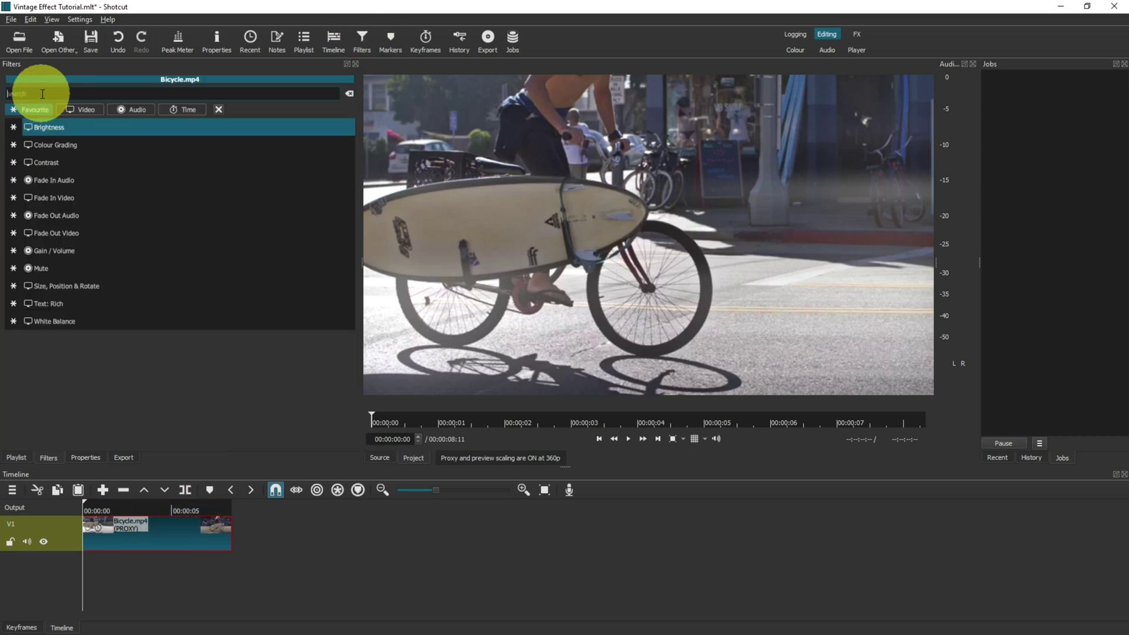
{"action": "type", "text": "old"}
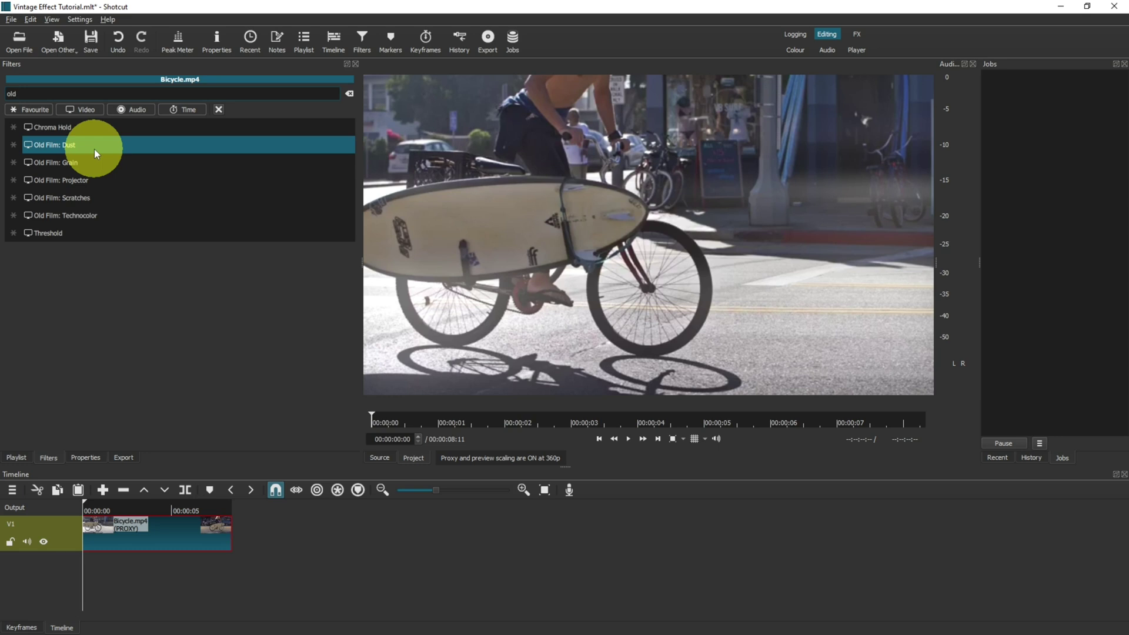
Step: Add Old Film: Dust with size 14 and amount 75, and preview it
{"action": "left_click", "coordinate": [93, 146]}
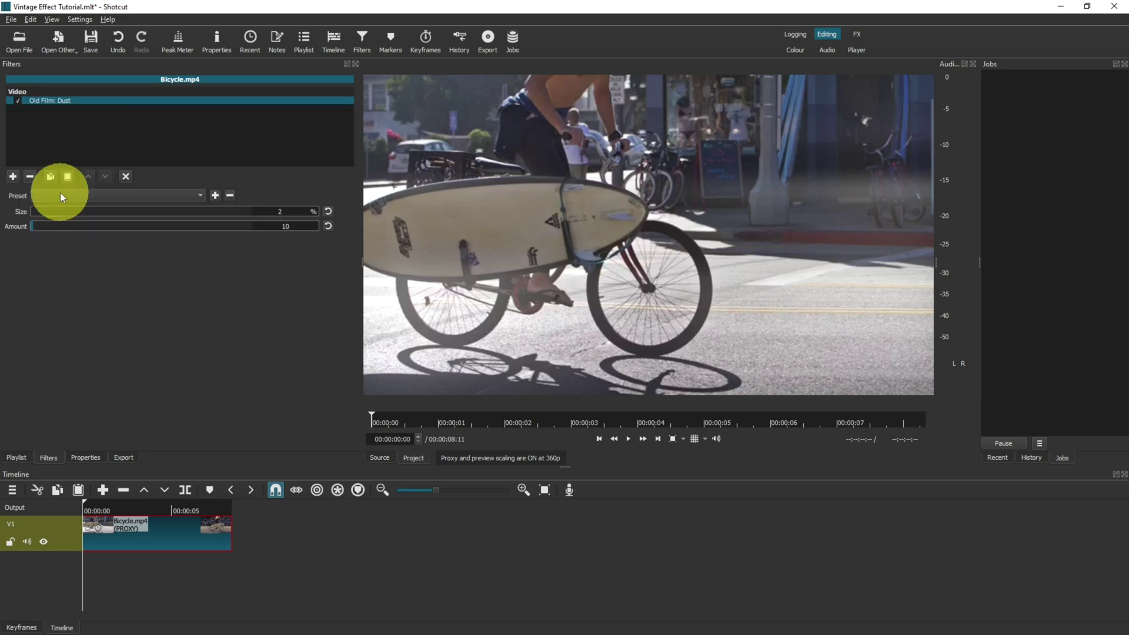
{"action": "left_click", "coordinate": [59, 213]}
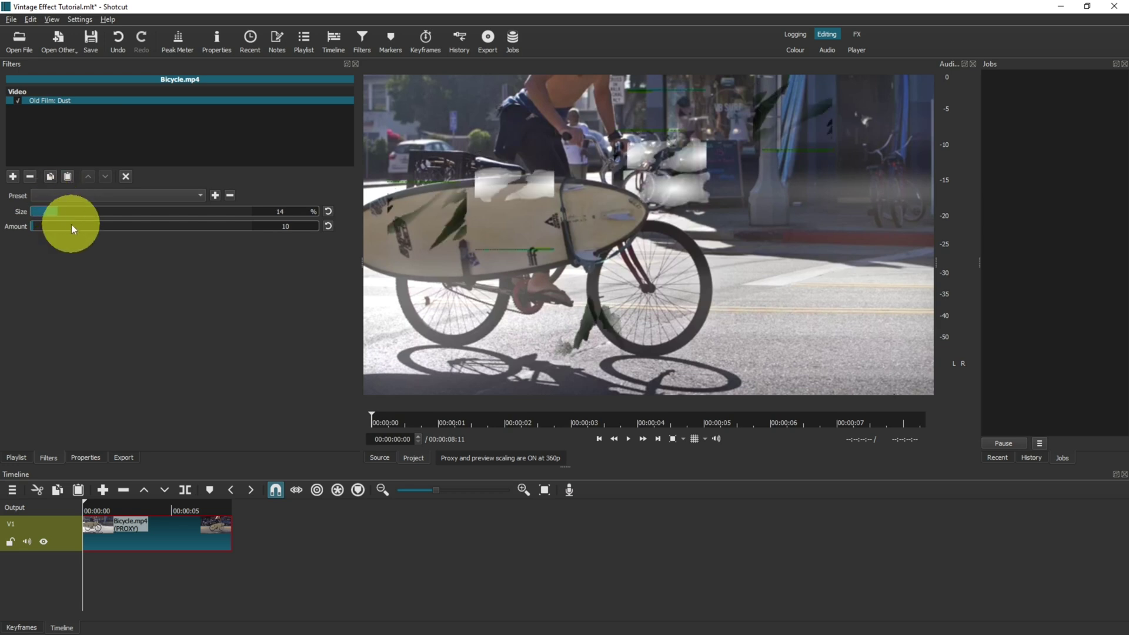
{"action": "left_click", "coordinate": [71, 226]}
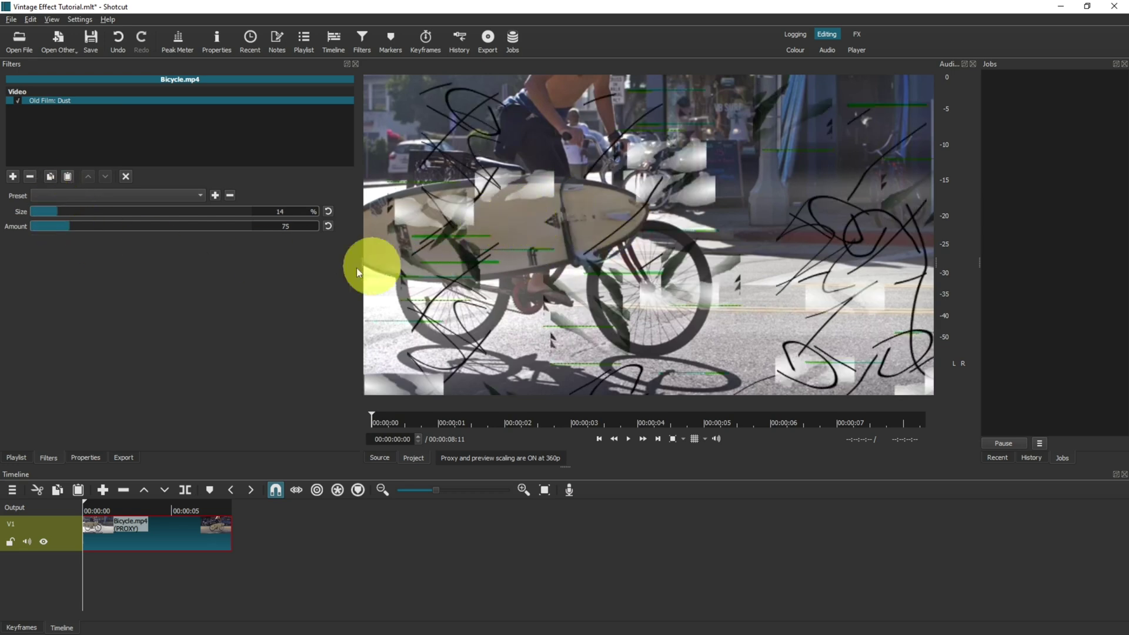
{"action": "left_click", "coordinate": [629, 439]}
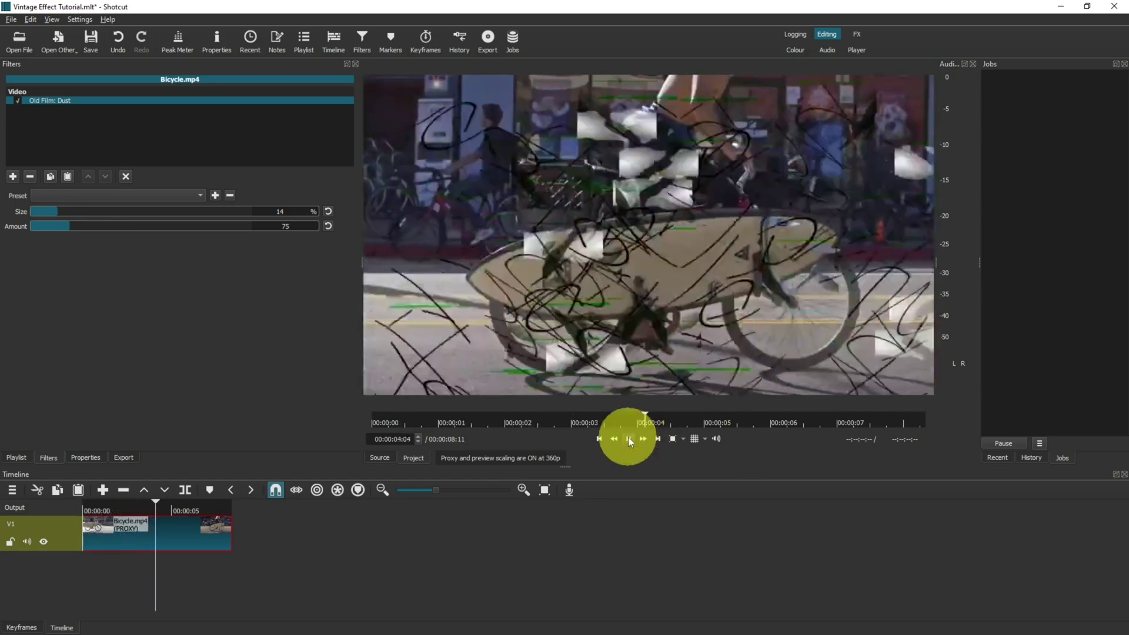
{"action": "left_click", "coordinate": [628, 439]}
Step: Reduce the dust to size 2 and amount 8, then replay the clip to review
{"action": "left_click", "coordinate": [31, 210]}
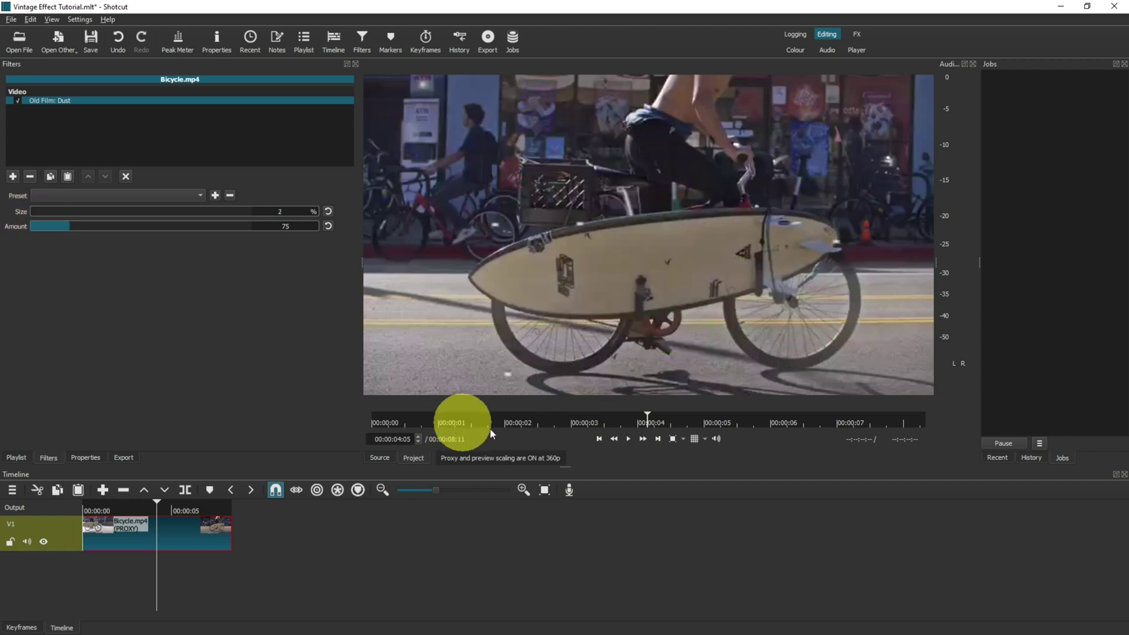
{"action": "left_click", "coordinate": [628, 439]}
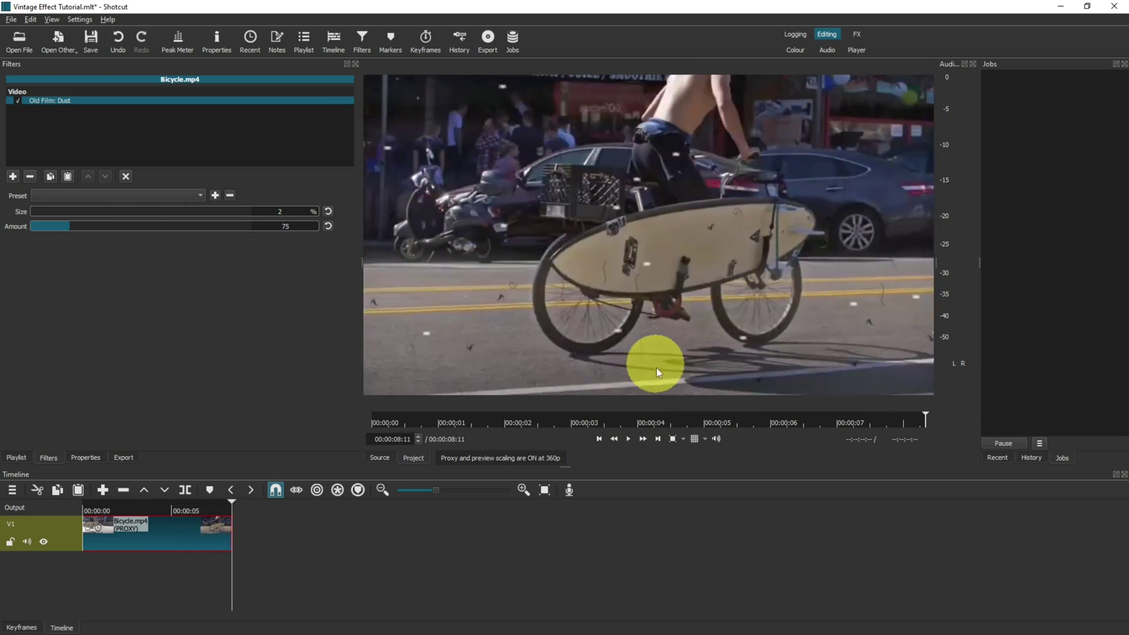
{"action": "left_click", "coordinate": [42, 227]}
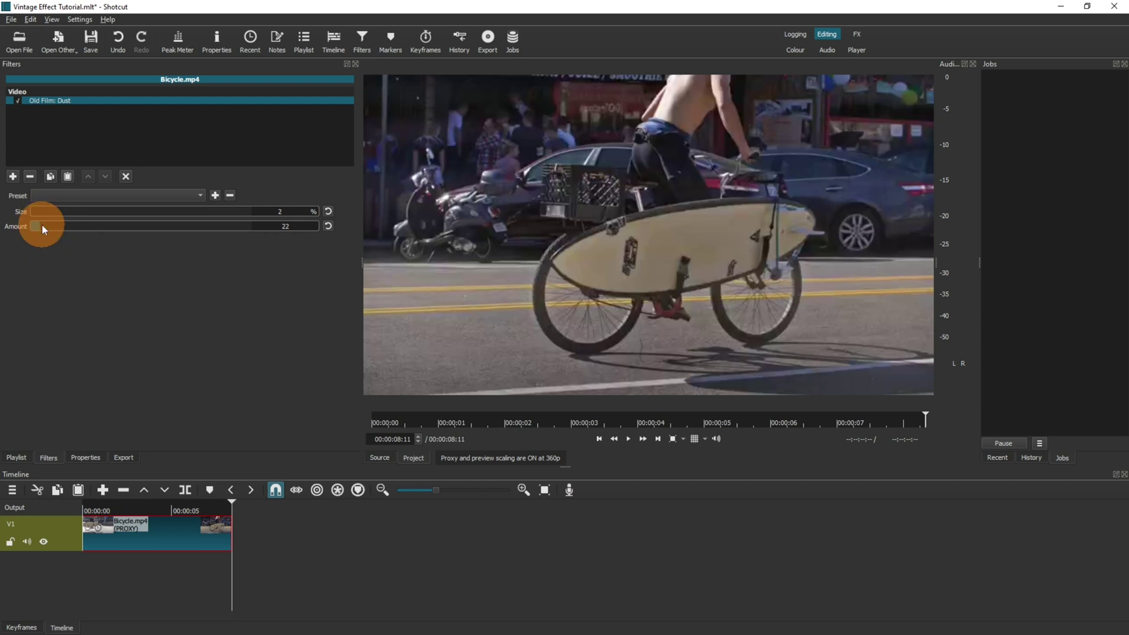
{"action": "left_click_drag", "start_coordinate": [41, 226], "coordinate": [34, 227]}
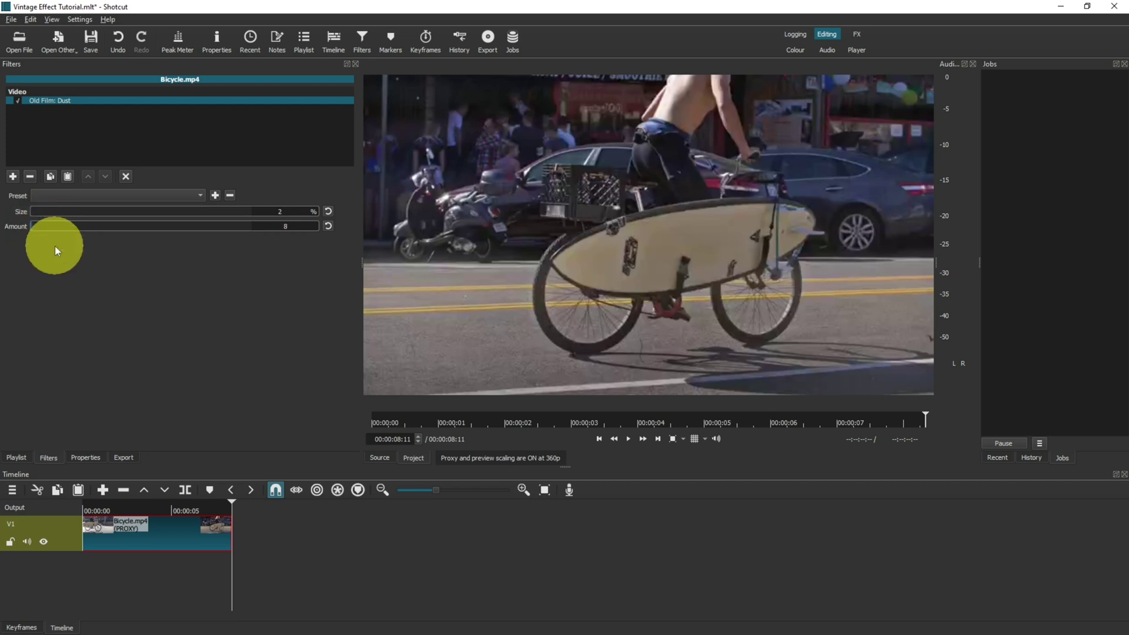
{"action": "left_click", "coordinate": [90, 506]}
{"action": "left_click", "coordinate": [631, 439]}
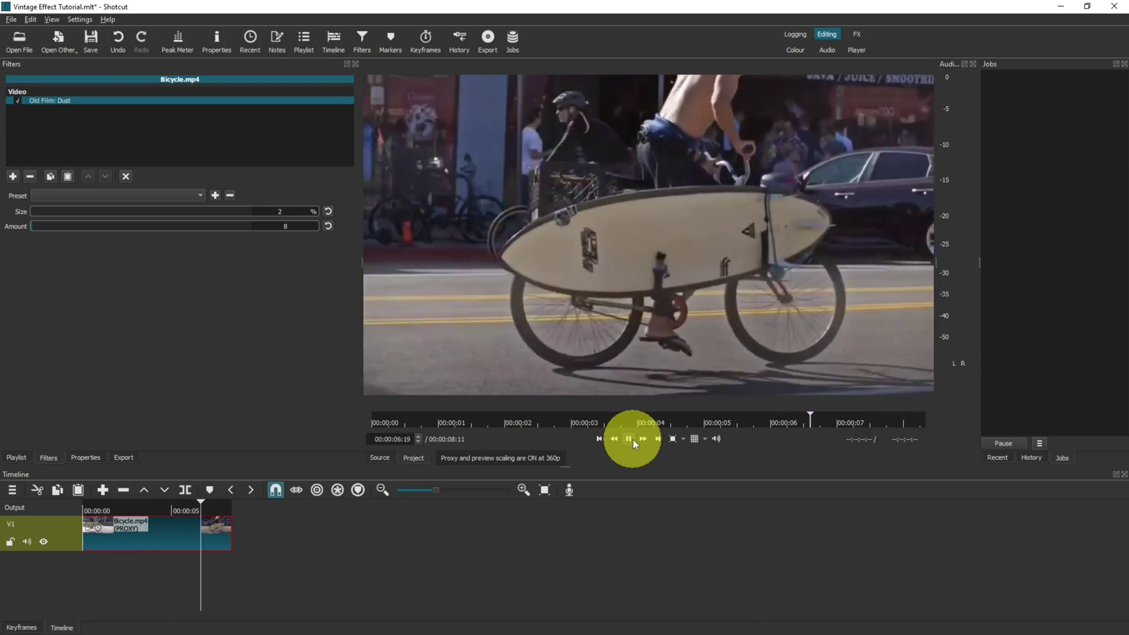
{"action": "left_click", "coordinate": [633, 439]}
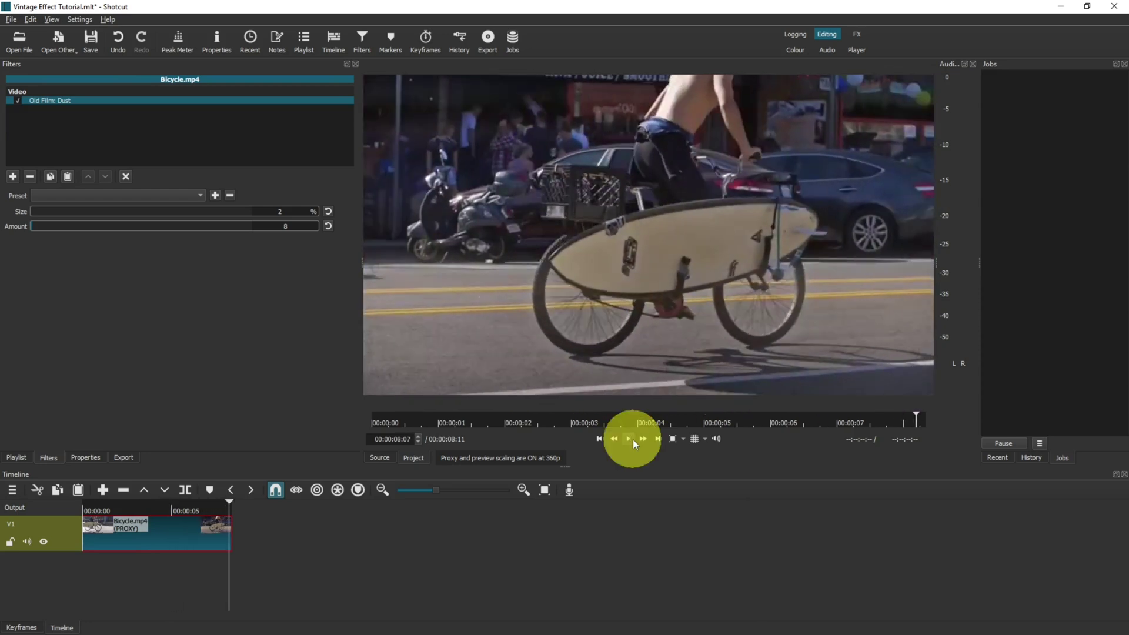
Step: Add the Old Film: Grain filter from the 'old' search and preview it
{"action": "key", "text": "Home"}
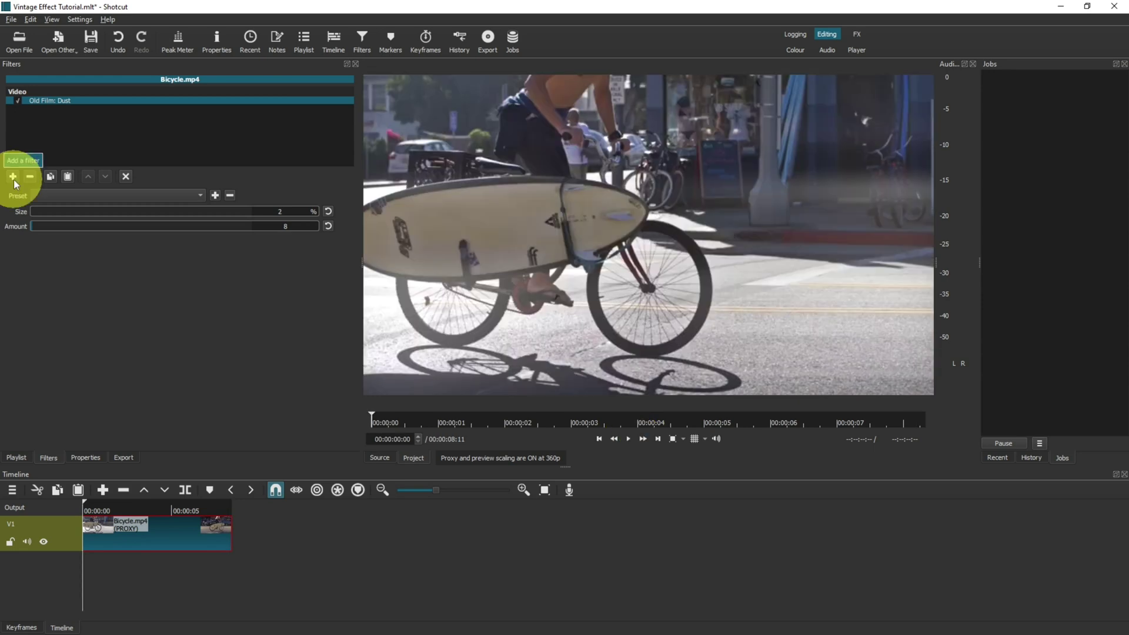
{"action": "left_click", "coordinate": [13, 176]}
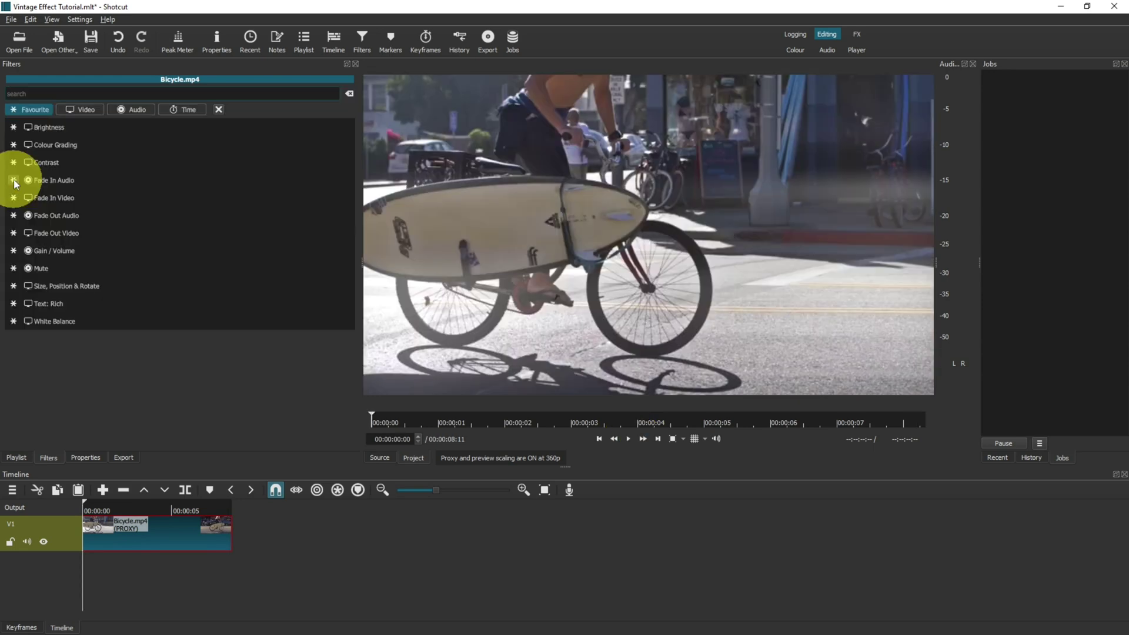
{"action": "type", "text": "old"}
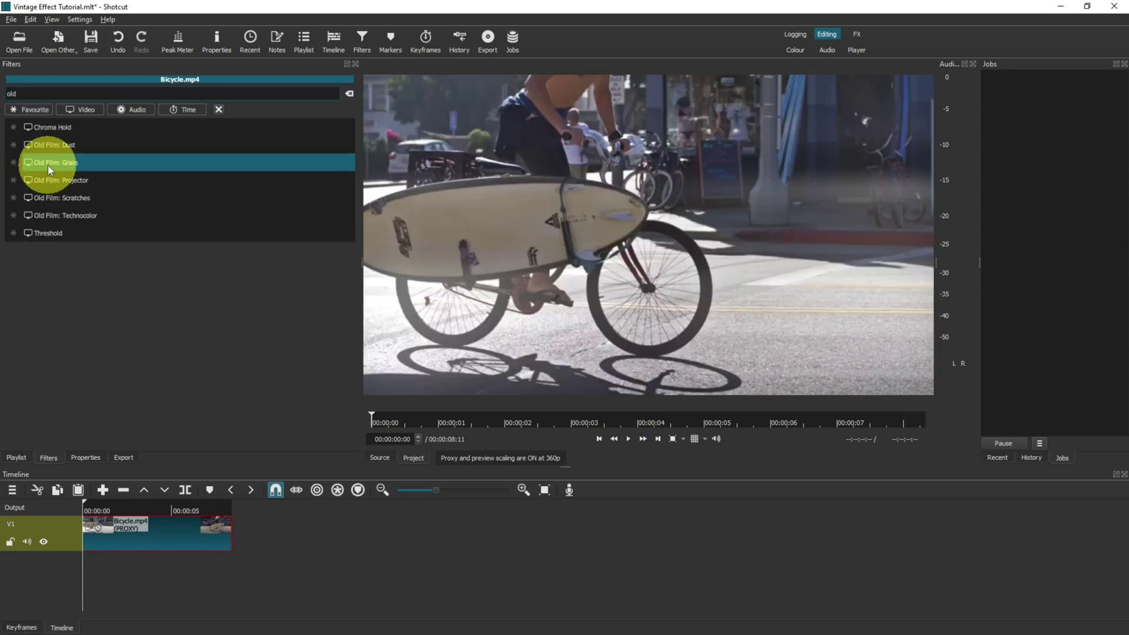
{"action": "left_click", "coordinate": [48, 165]}
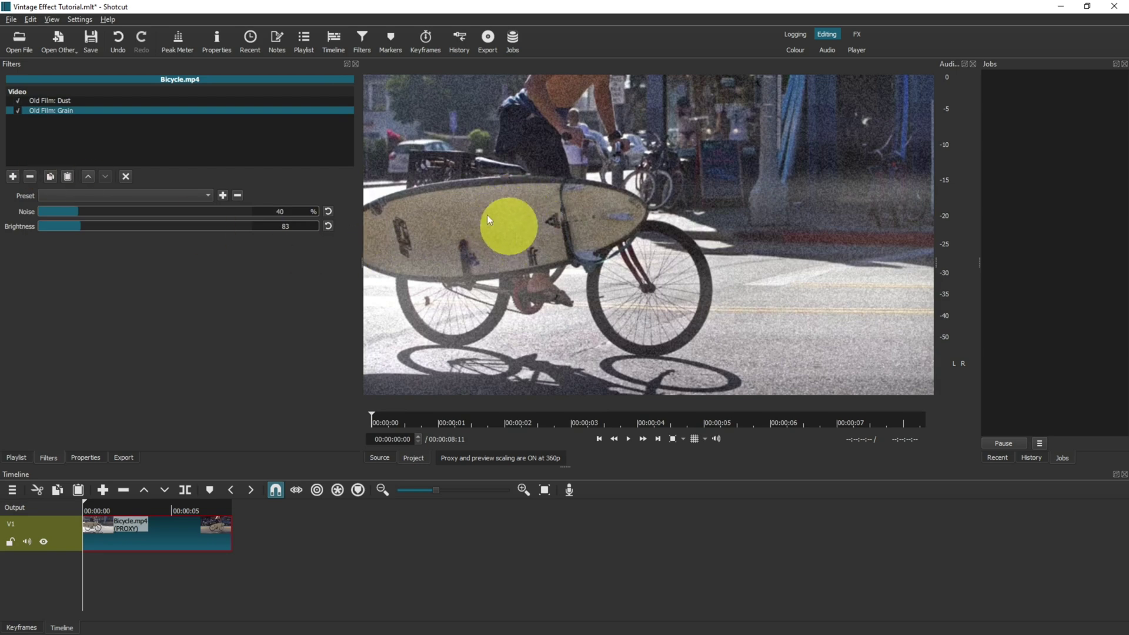
{"action": "left_click", "coordinate": [629, 438]}
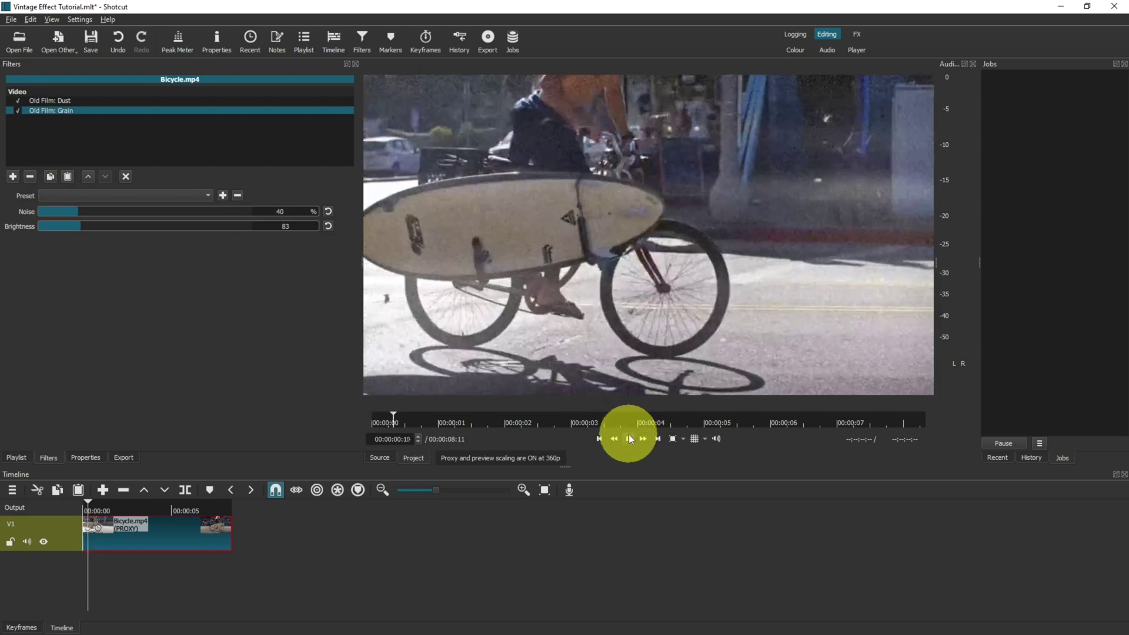
{"action": "left_click", "coordinate": [628, 438]}
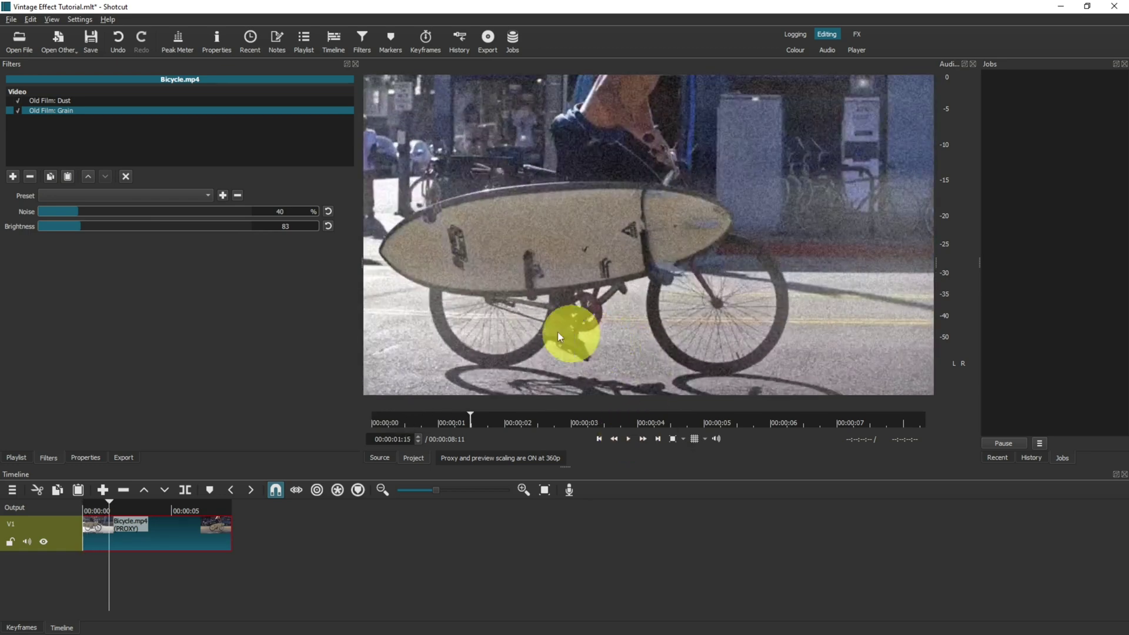
Step: Set grain Noise to 14 and Brightness to 100, then preview playback
{"action": "left_click", "coordinate": [52, 211]}
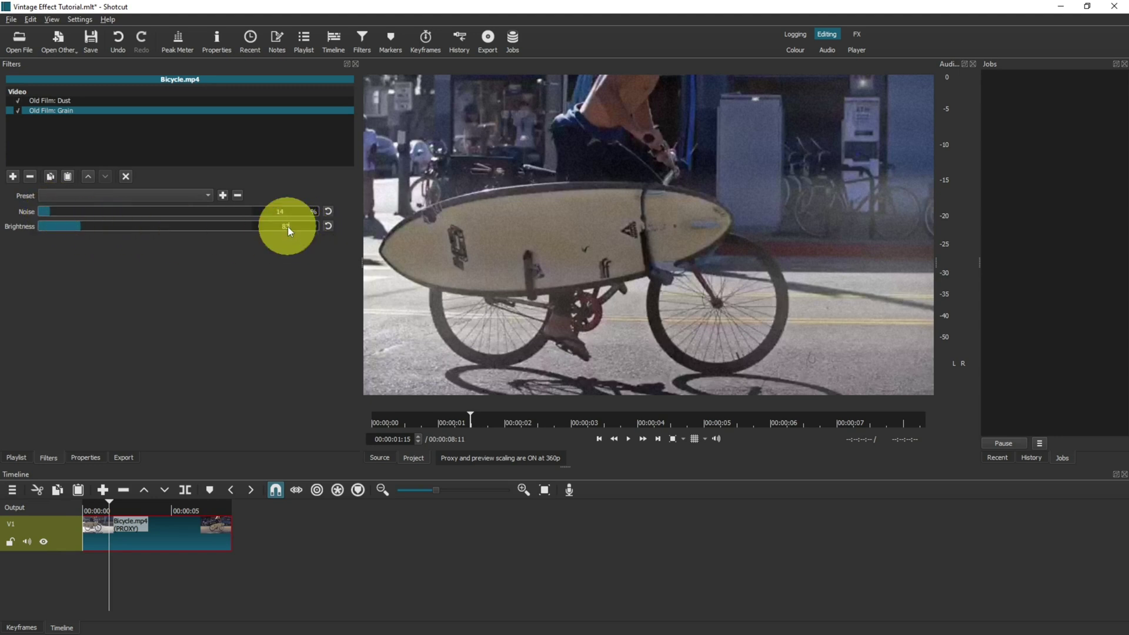
{"action": "key", "text": "BackSpace"}
{"action": "key", "text": "BackSpace"}
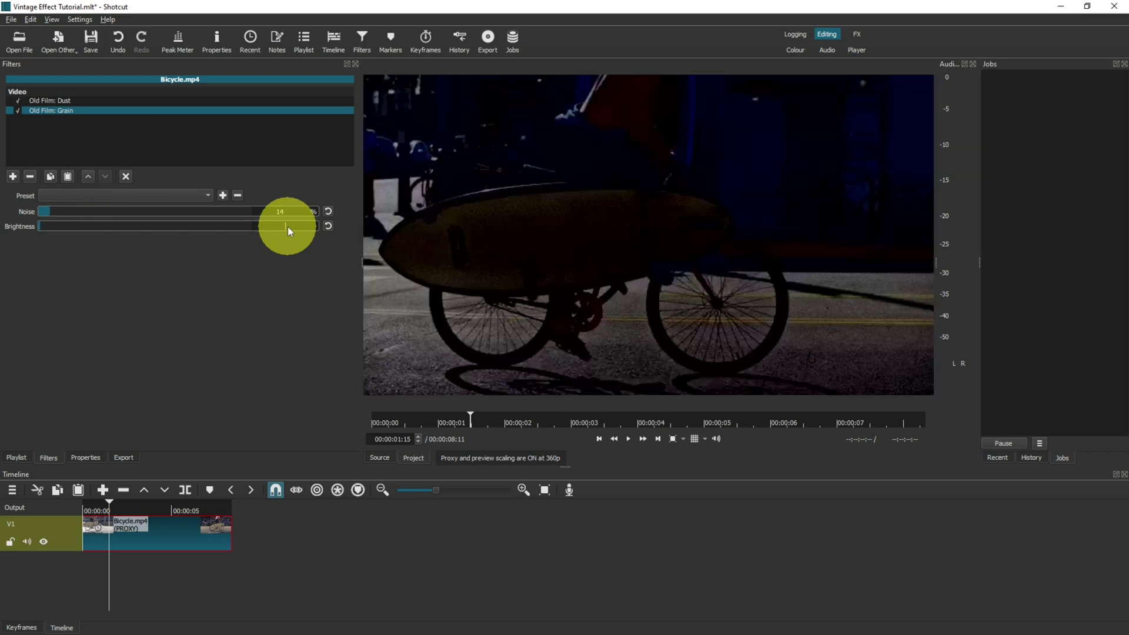
{"action": "type", "text": "100"}
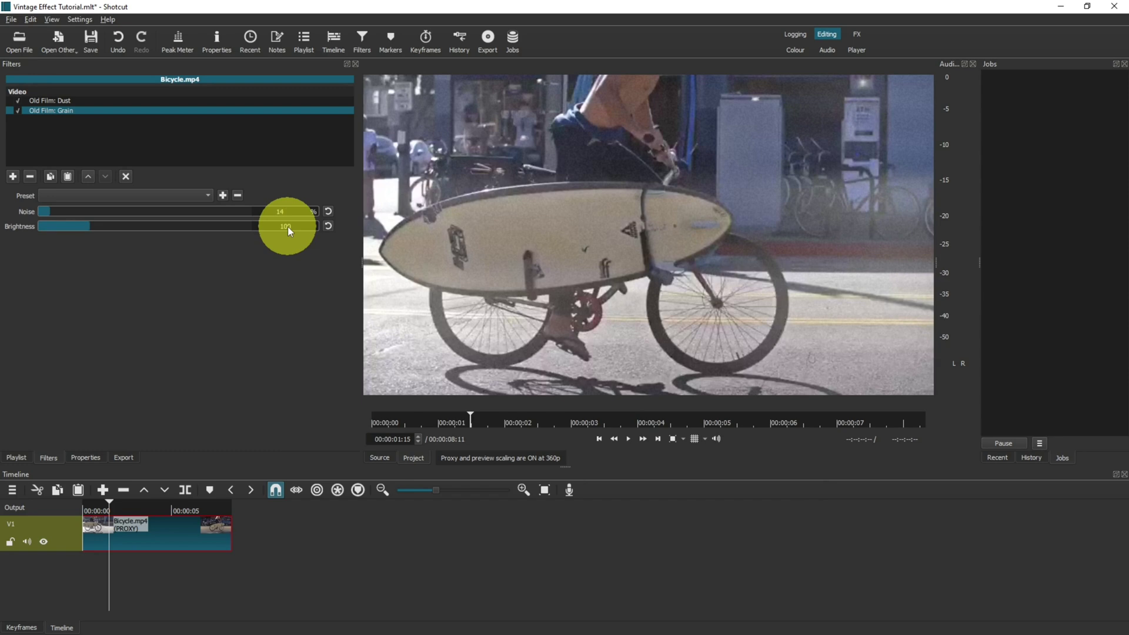
{"action": "left_click", "coordinate": [626, 442]}
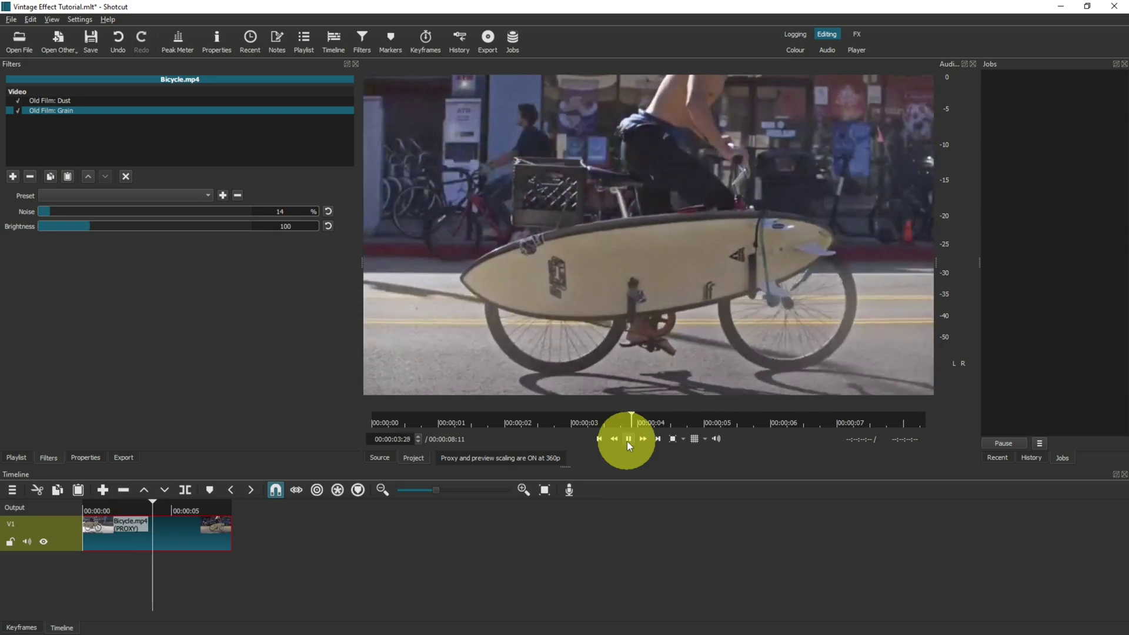
{"action": "left_click", "coordinate": [627, 441]}
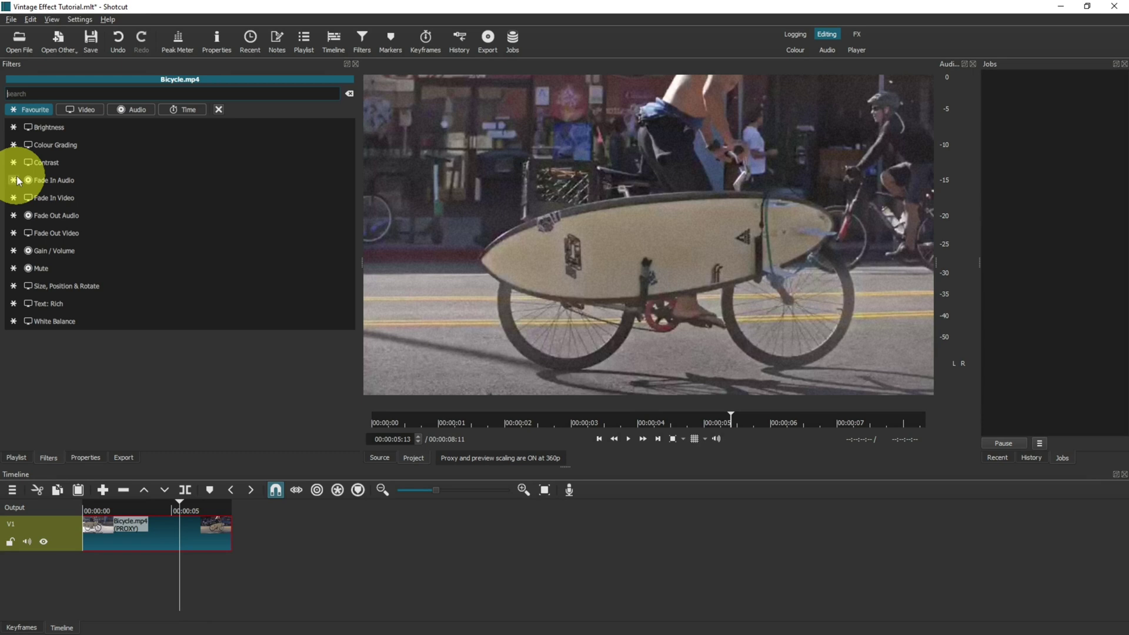
Step: Search 'old' and apply the Old Film: Projector filter to the clip
{"action": "type", "text": "old"}
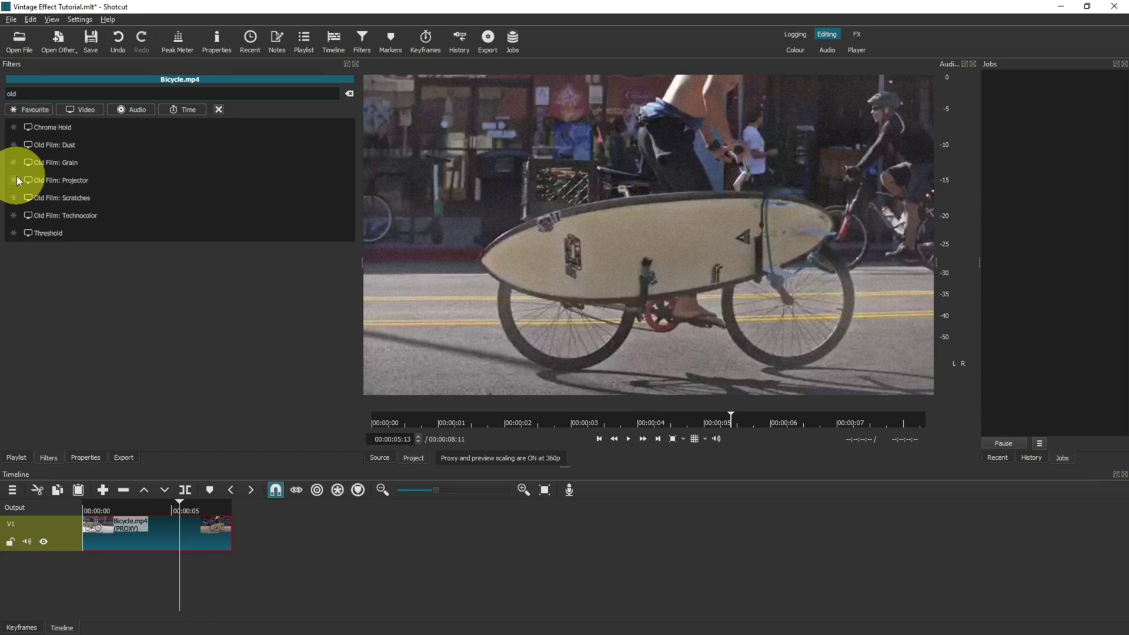
{"action": "left_click", "coordinate": [35, 180]}
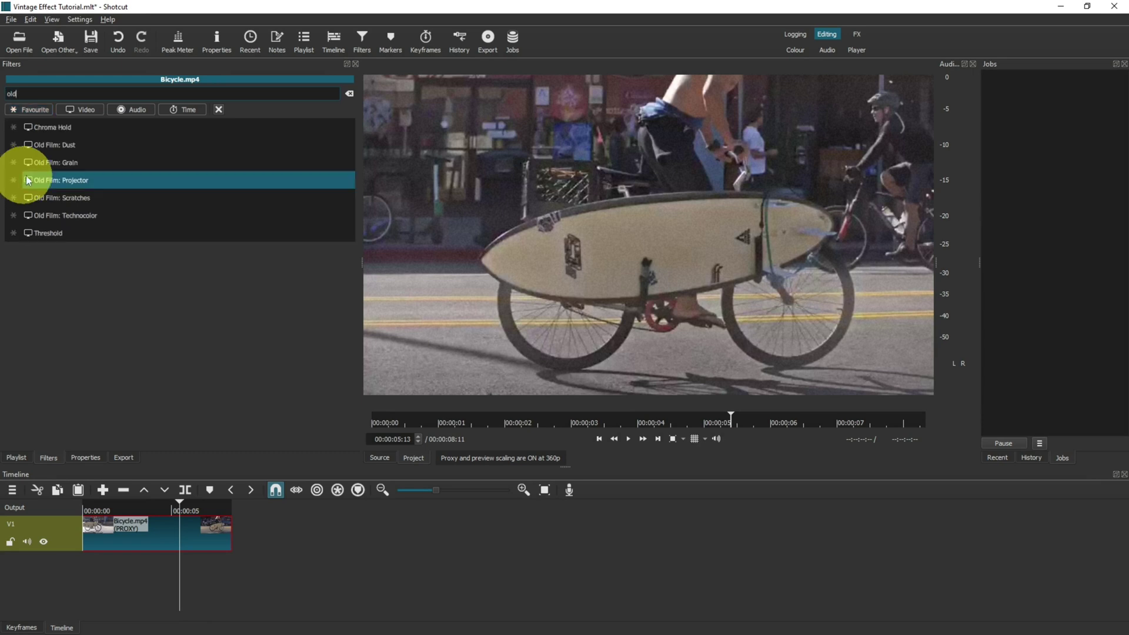
{"action": "left_click", "coordinate": [93, 181]}
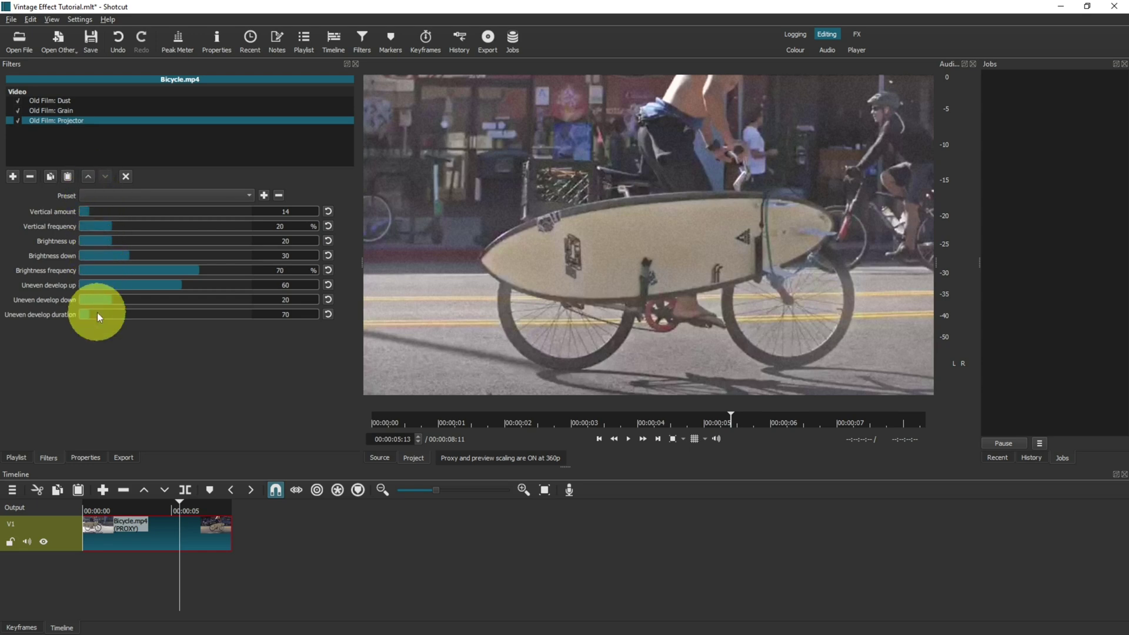
Step: Play the clip from near the start twice to preview the projector effect
{"action": "left_click", "coordinate": [97, 512]}
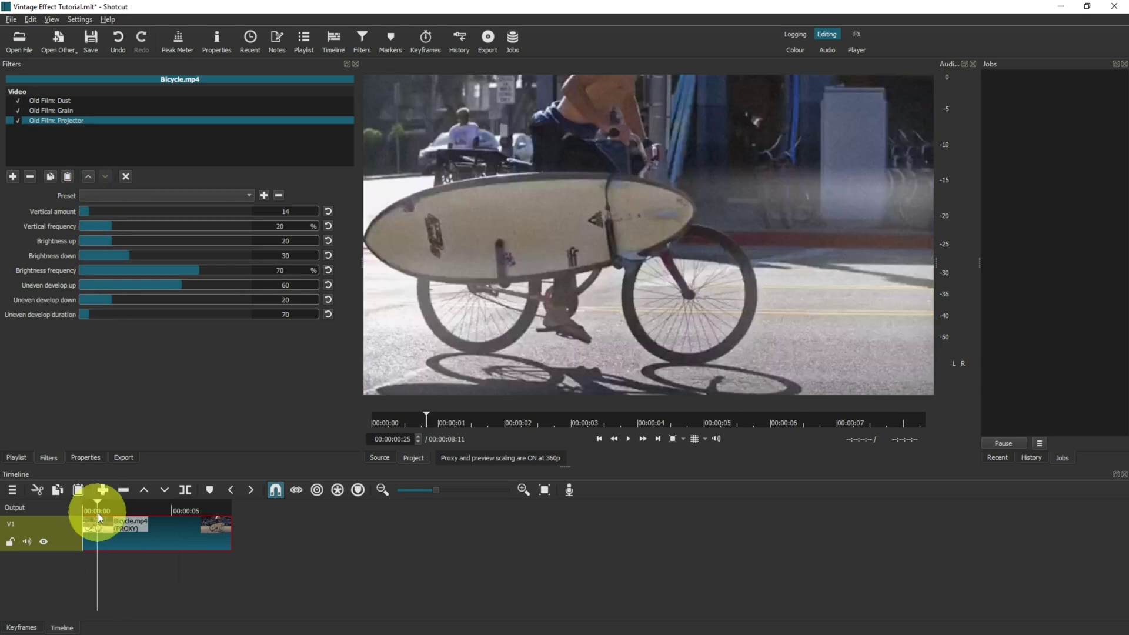
{"action": "left_click", "coordinate": [630, 441]}
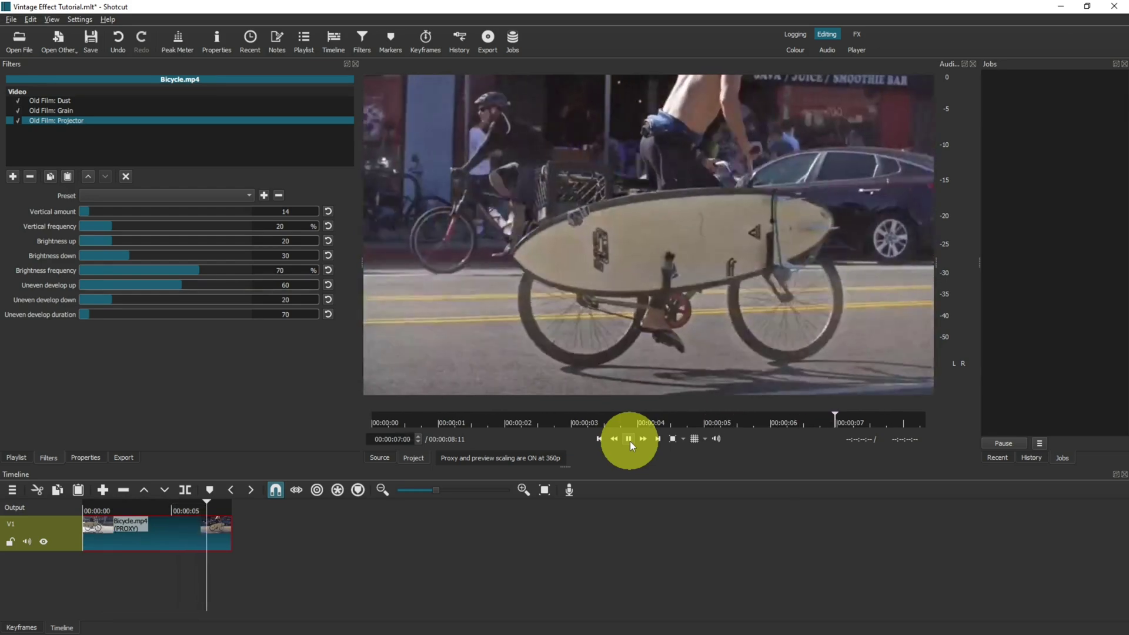
{"action": "left_click", "coordinate": [628, 439]}
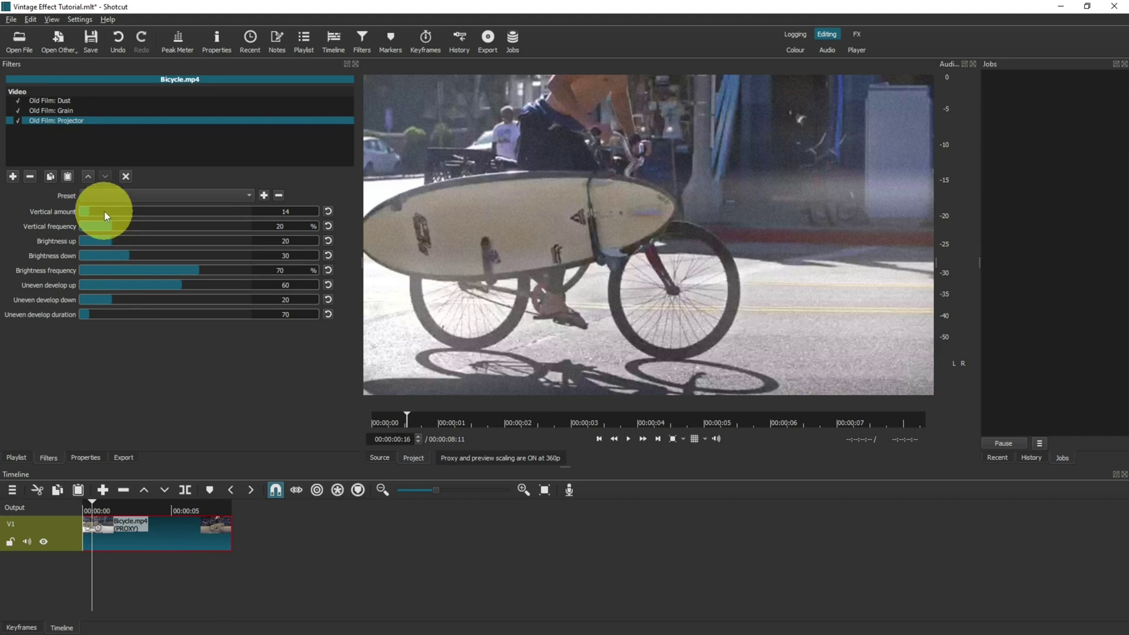
{"action": "left_click", "coordinate": [633, 439]}
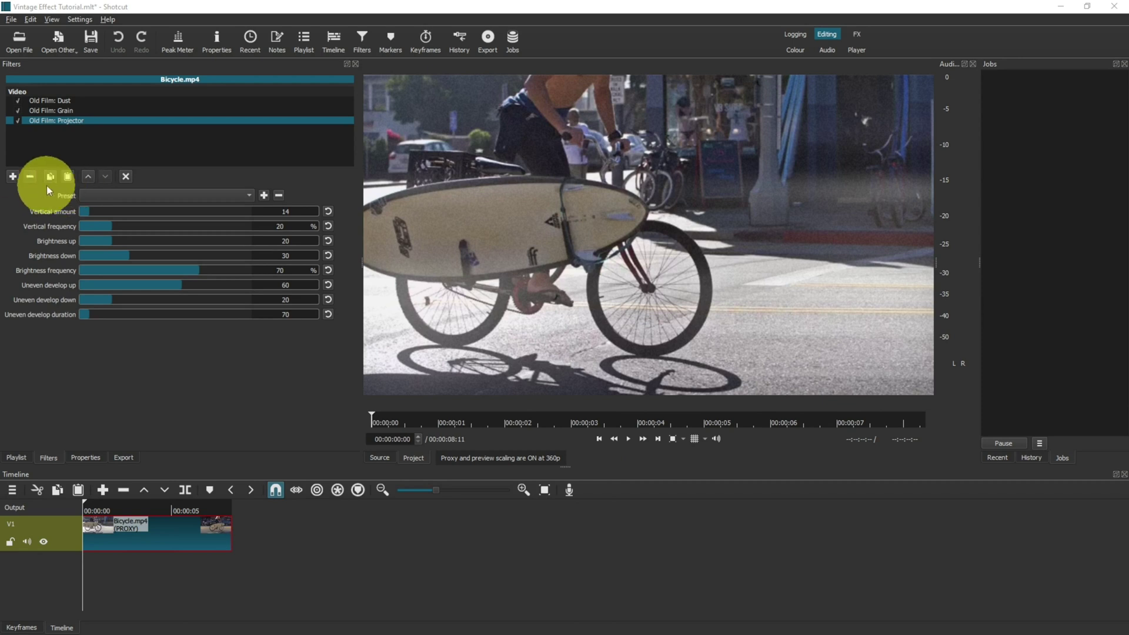
Step: Search the filter list for 'old' and apply Old Film: Scratches
{"action": "left_click", "coordinate": [13, 176]}
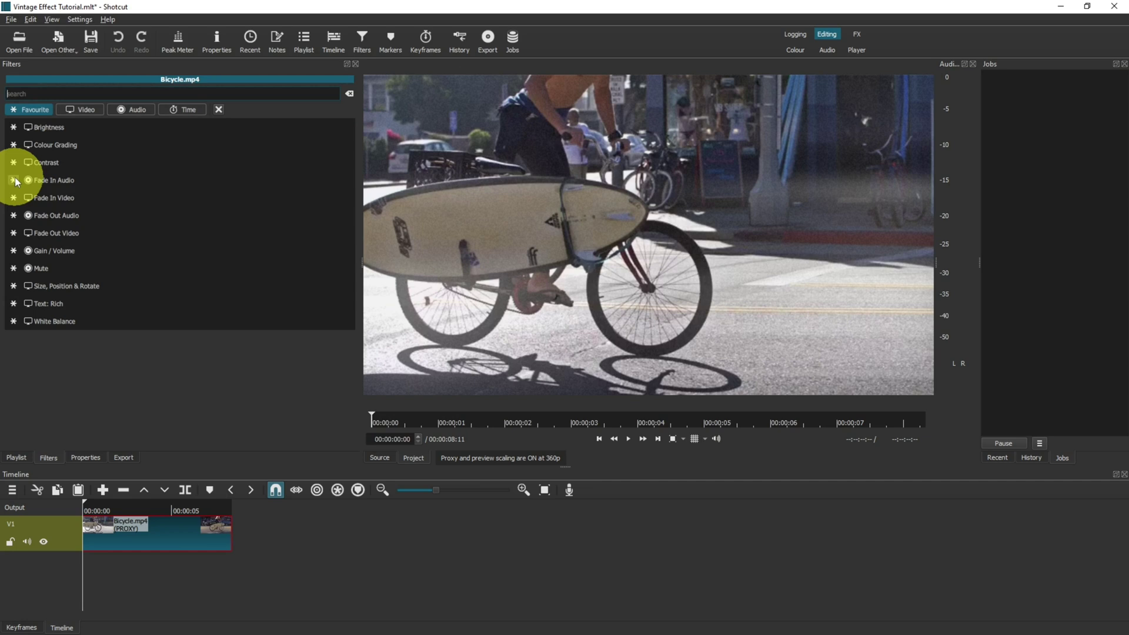
{"action": "type", "text": "old"}
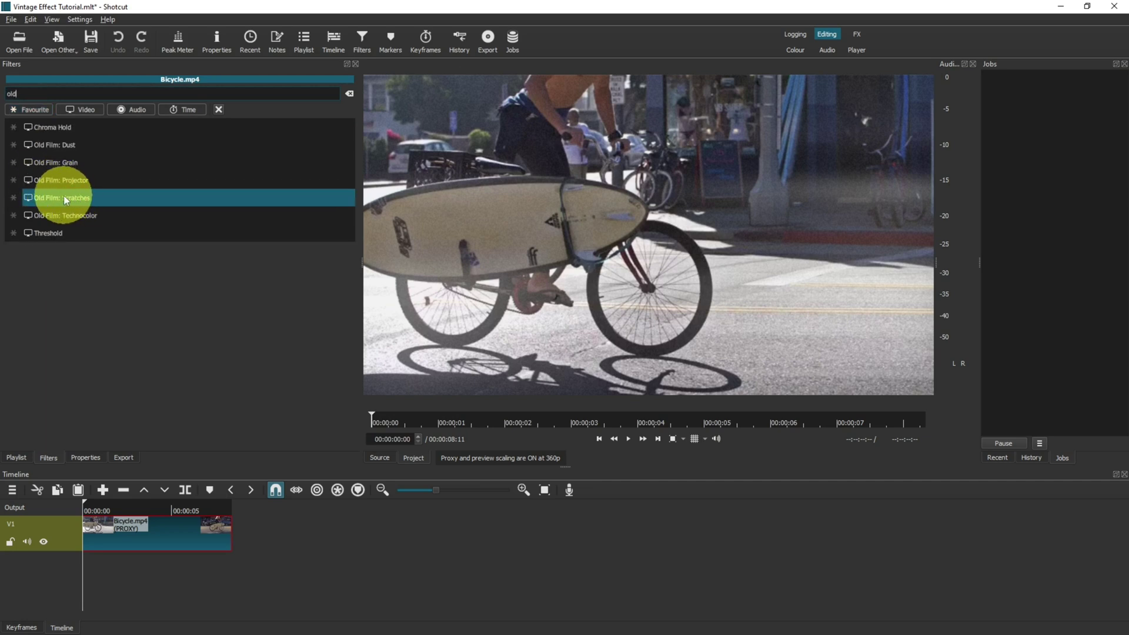
{"action": "left_click", "coordinate": [82, 199]}
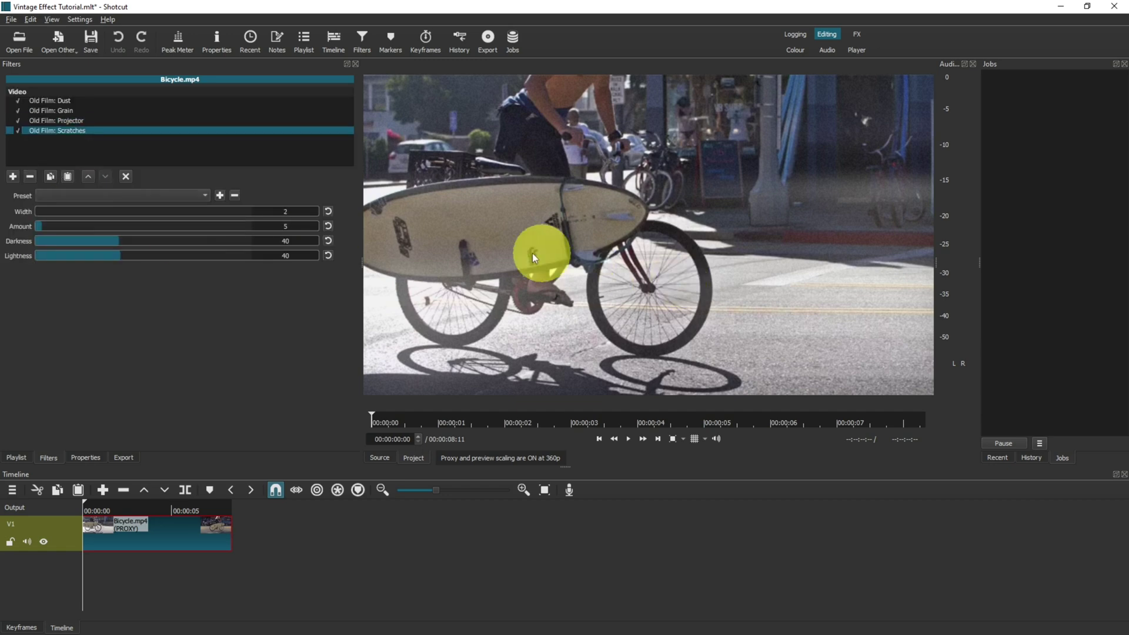
Step: Preview the scratches, then drag the playhead back to the clip's start
{"action": "left_click", "coordinate": [626, 438]}
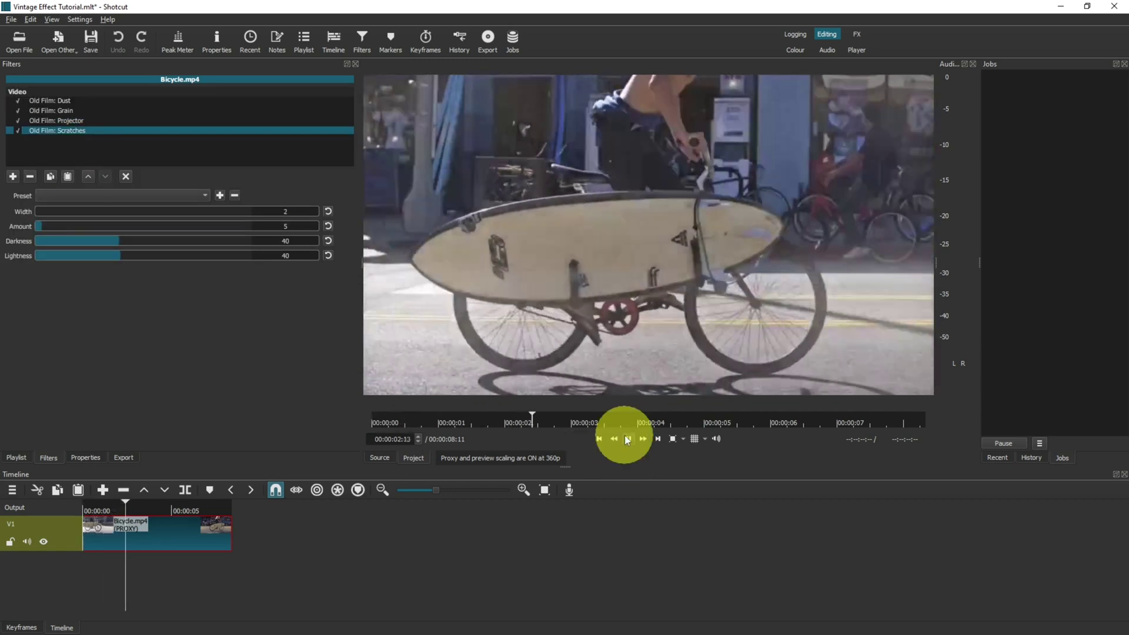
{"action": "left_click", "coordinate": [627, 439]}
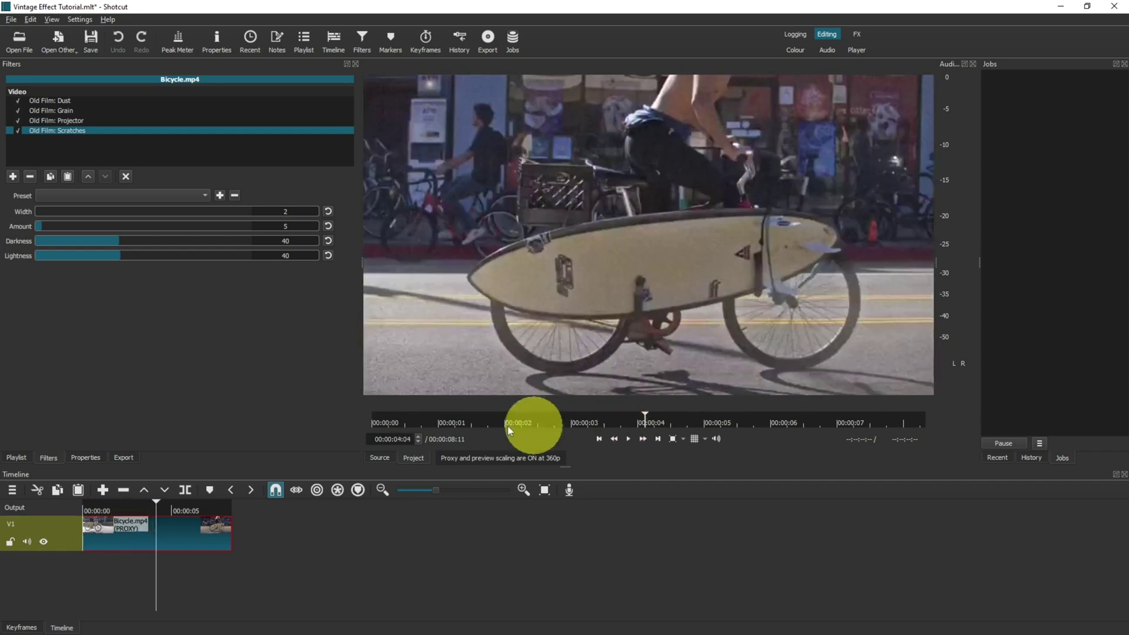
{"action": "left_click_drag", "start_coordinate": [121, 509], "coordinate": [84, 522]}
Step: Search the filter list for 'old' and apply Old Film: Technocolor
{"action": "left_click", "coordinate": [13, 177]}
{"action": "type", "text": "old"}
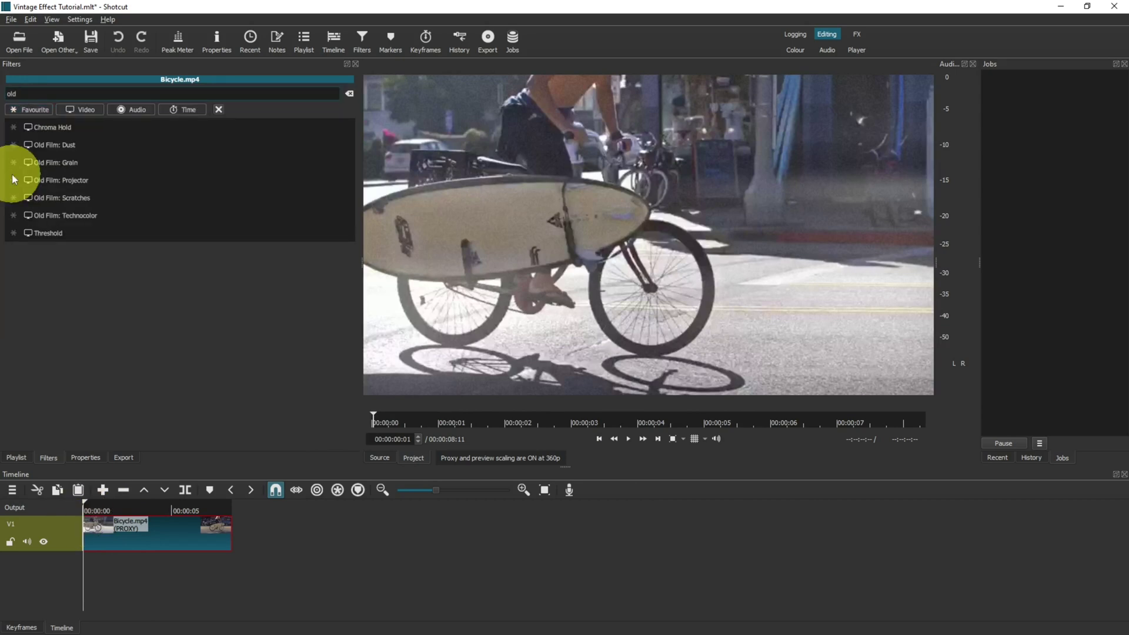
{"action": "left_click", "coordinate": [86, 215]}
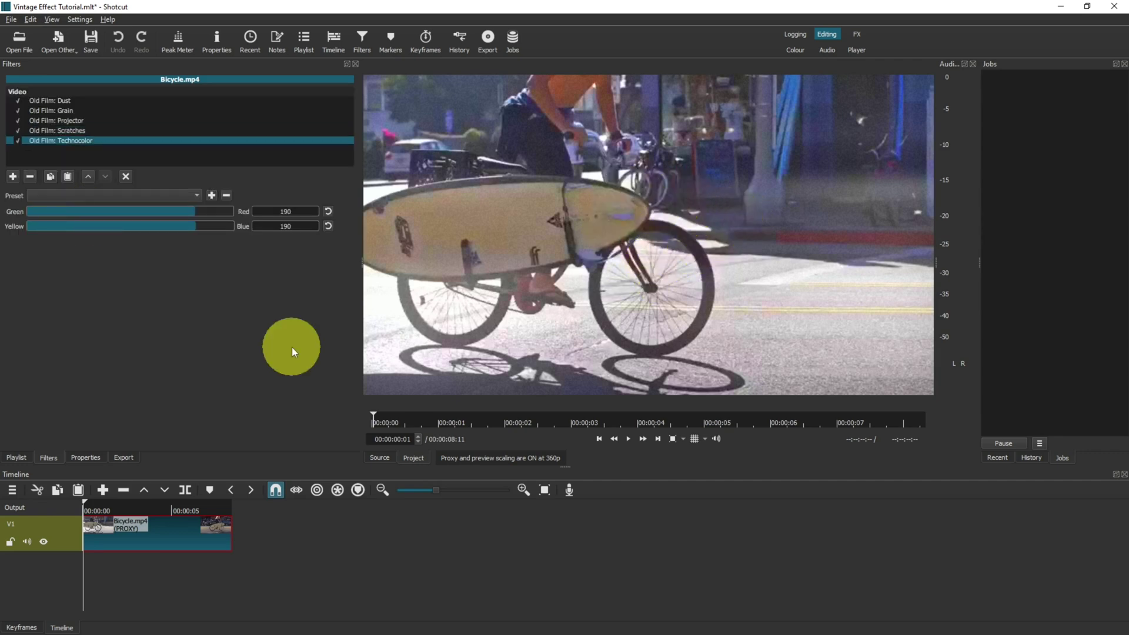
Step: Preview the colour tint, then replay from the start to review all five filters
{"action": "key", "text": "space"}
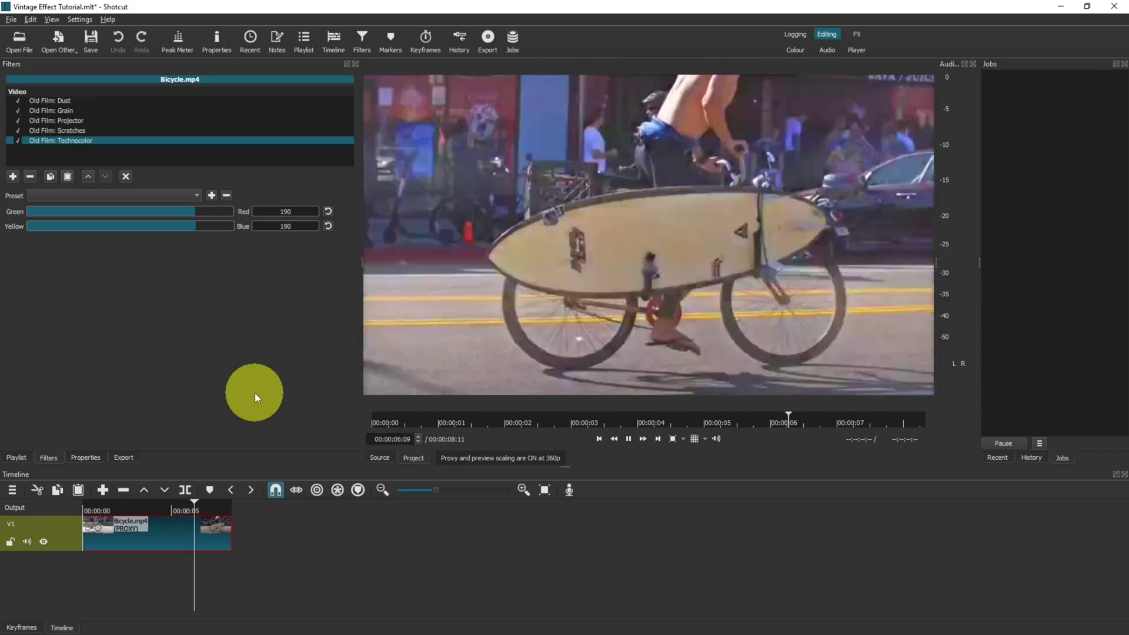
{"action": "key", "text": "space"}
{"action": "key", "text": "Home"}
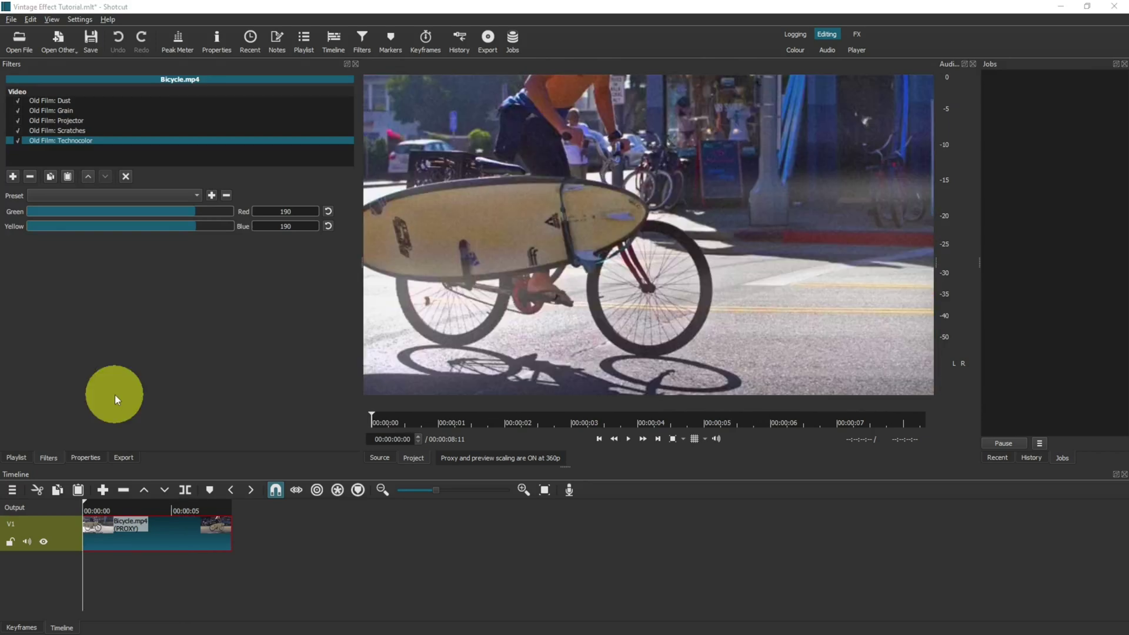
{"action": "left_click", "coordinate": [628, 440]}
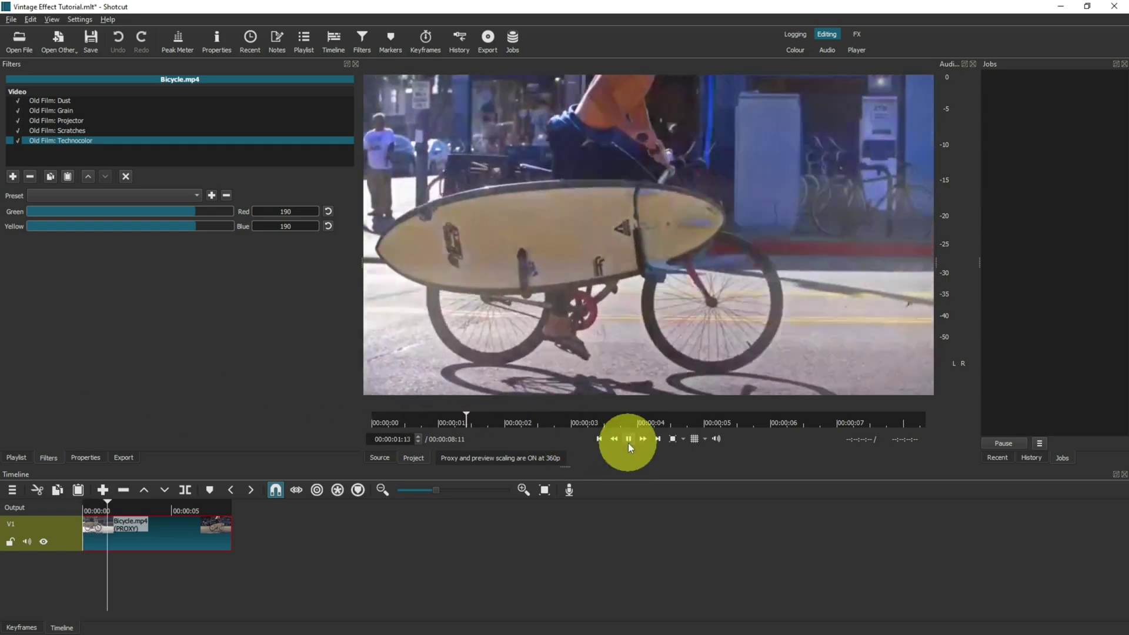